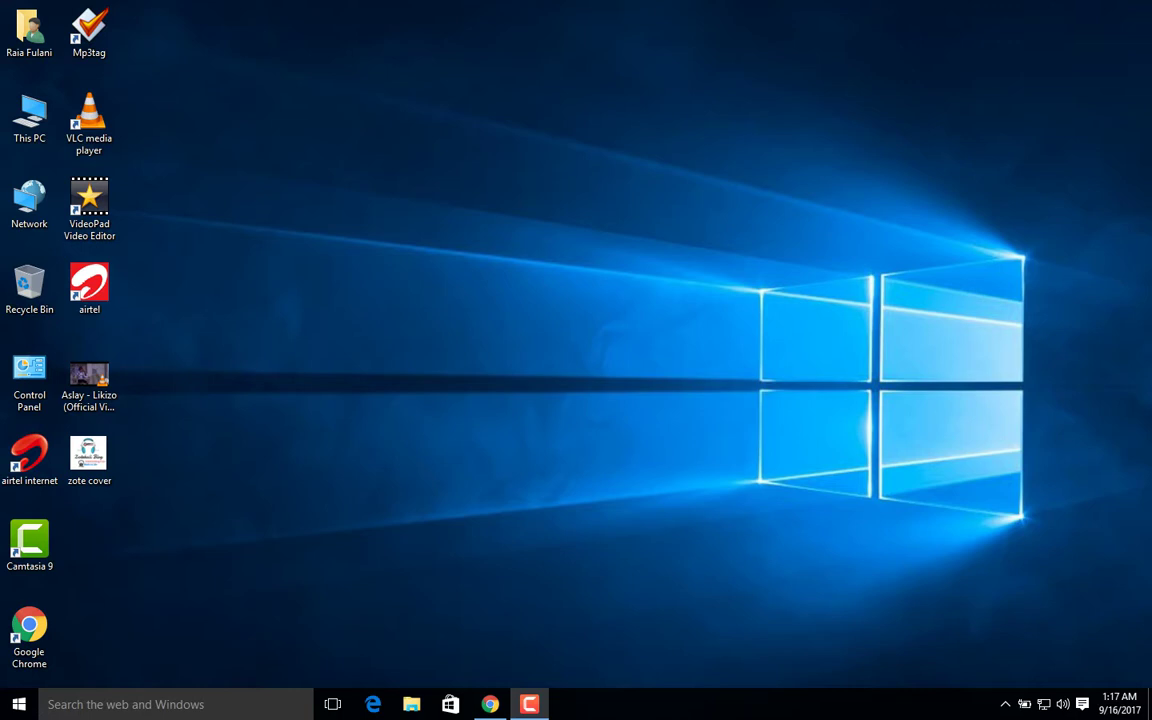
- Play the "Aslay - Likizo" MP3 from the desktop in VLC media player to view its cover art, and close the player
{"action": "right_click", "coordinate": [88, 382]}
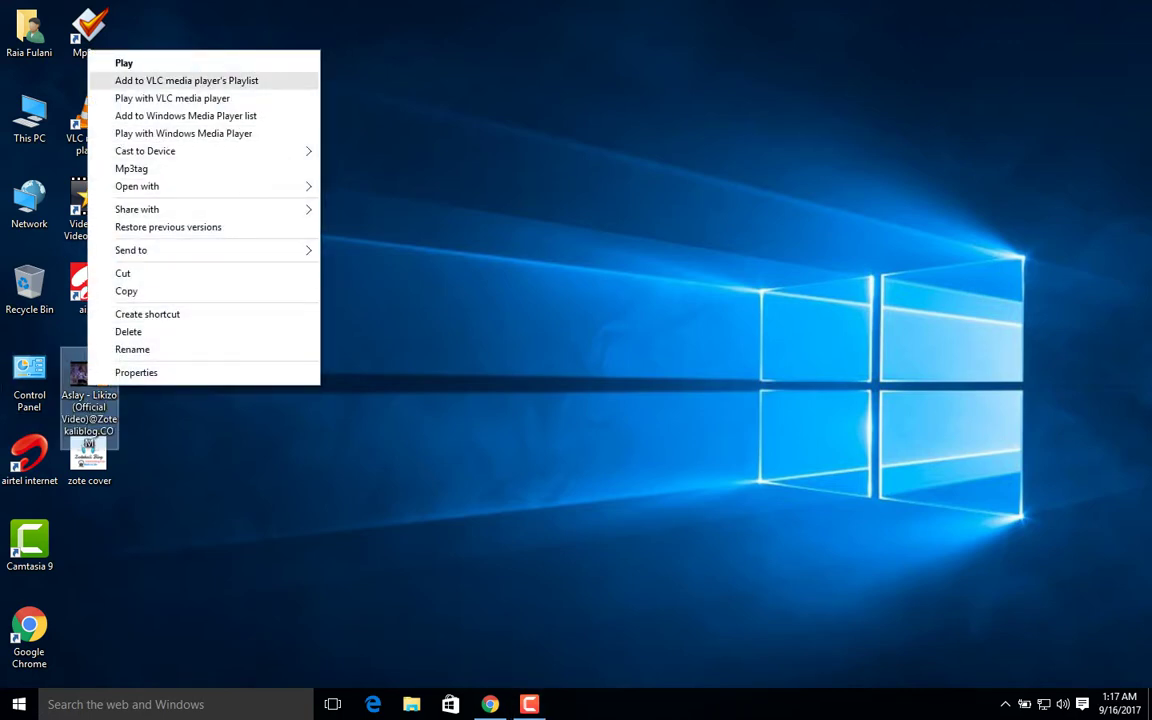
{"action": "left_click", "coordinate": [172, 98]}
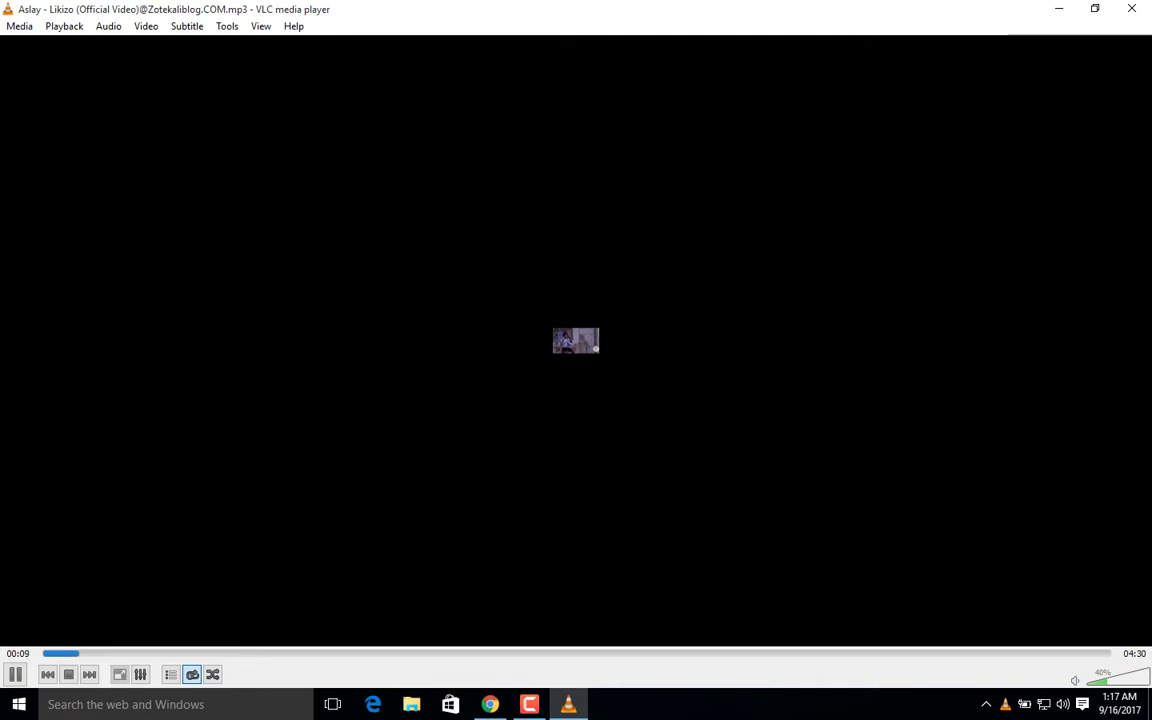
{"action": "key", "text": "alt+F4"}
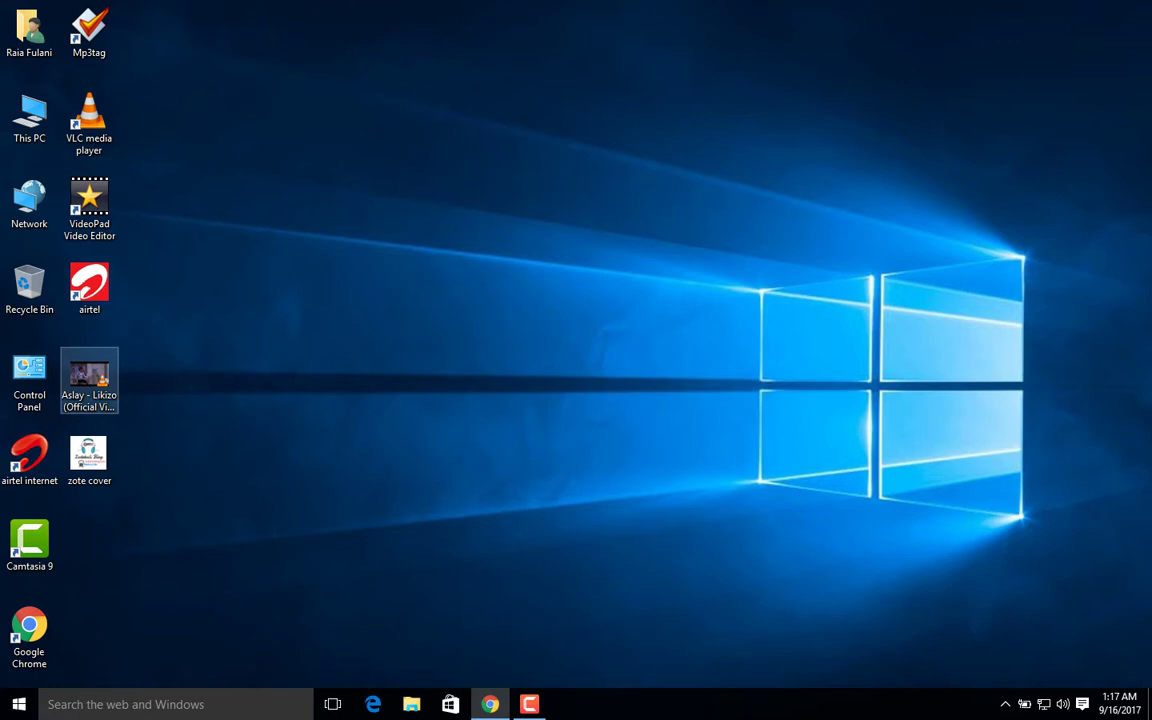
- Open the "Aslay - Likizo" MP3 from the desktop in Mp3tag and select it in the file list
{"action": "right_click", "coordinate": [92, 380]}
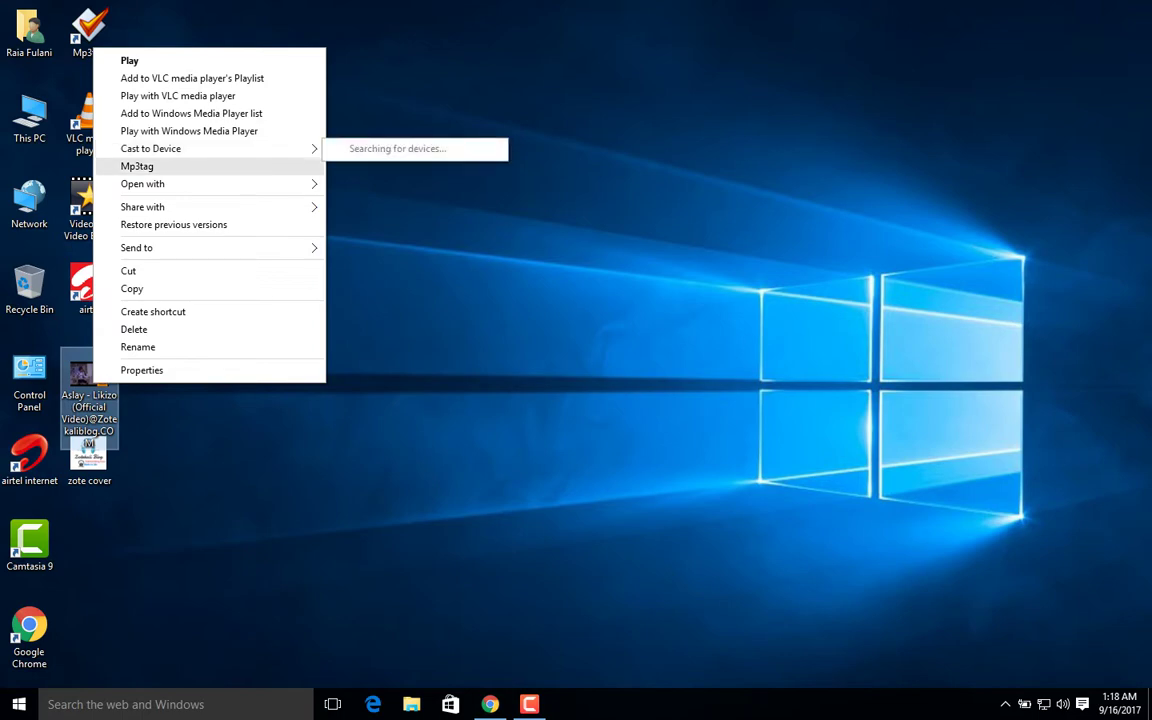
{"action": "left_click", "coordinate": [140, 166]}
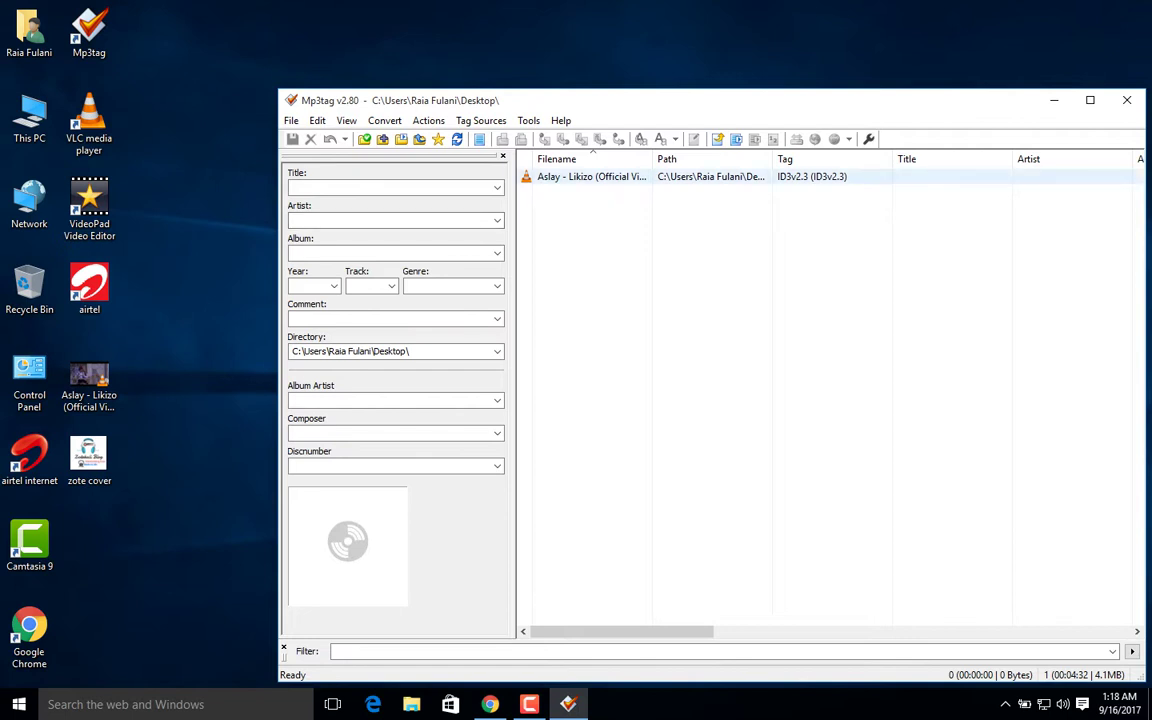
{"action": "left_click", "coordinate": [600, 176]}
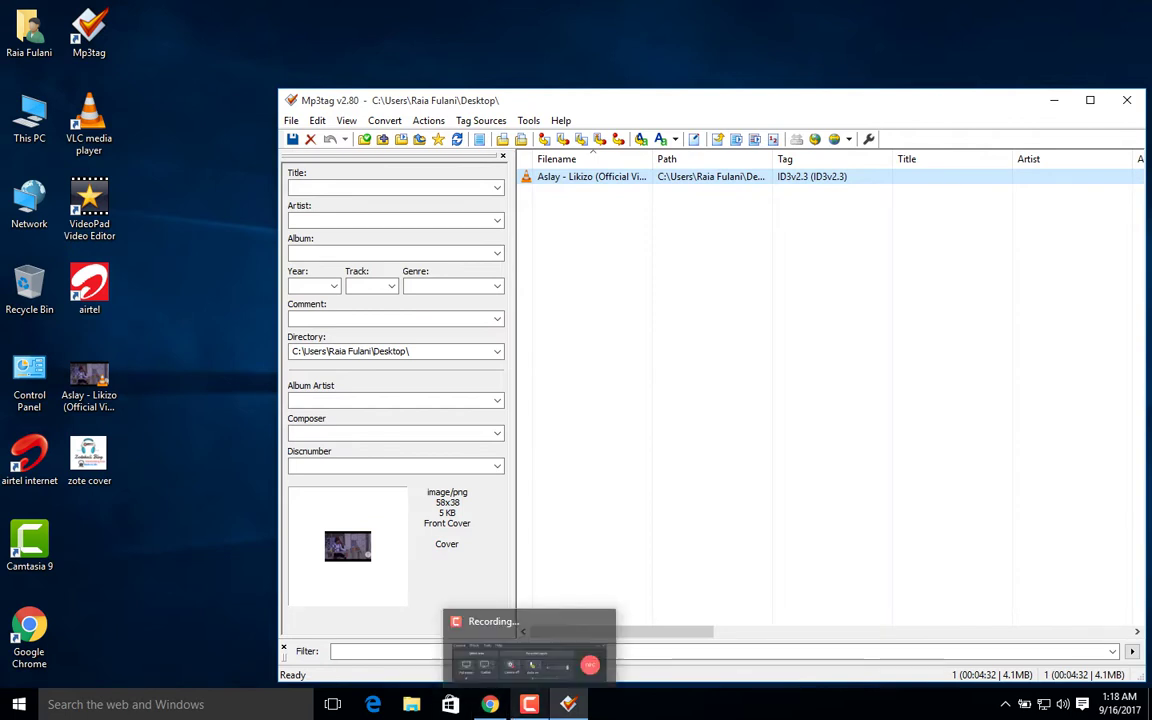
{"action": "left_click", "coordinate": [529, 704]}
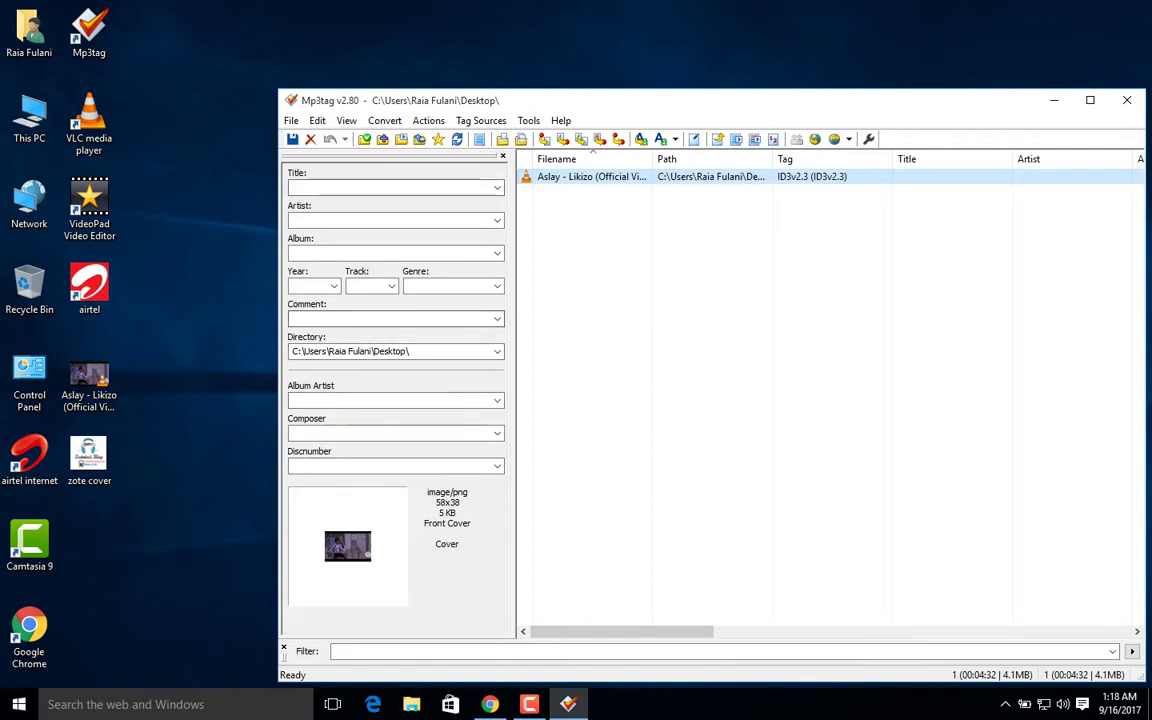
- Enter "aslay - likizo | zotekaliblog.Com" as the song's title
{"action": "left_click", "coordinate": [395, 187]}
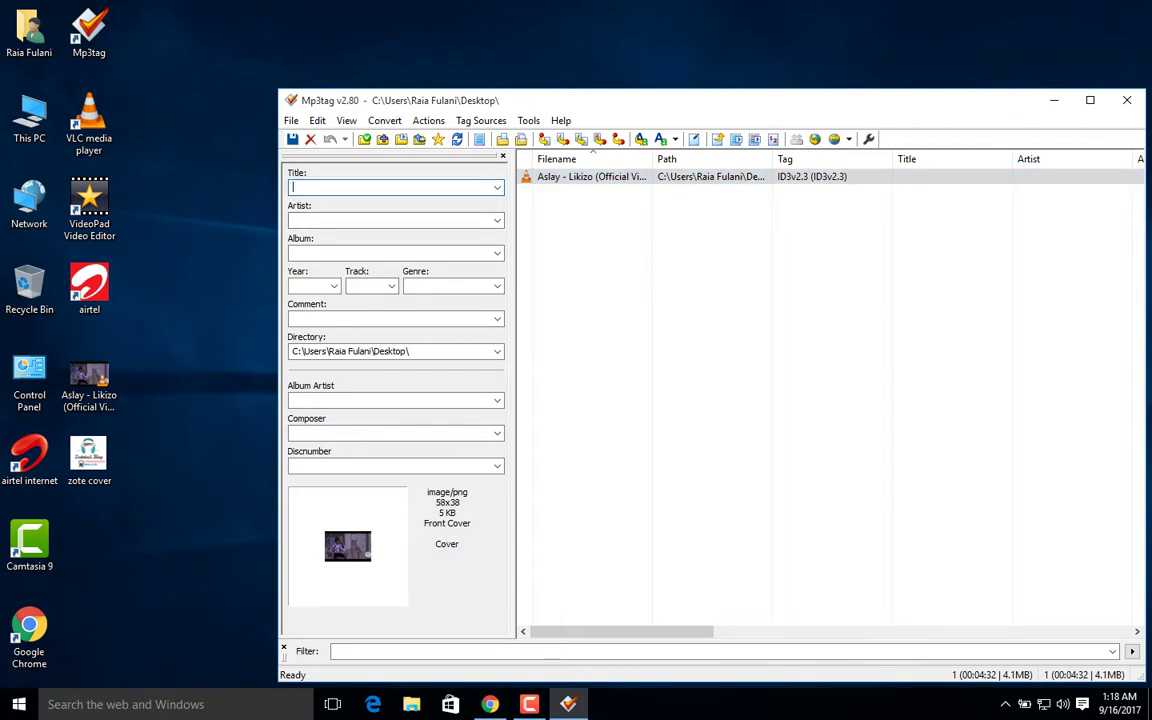
{"action": "type", "text": "als"}
{"action": "key", "text": "BackSpace"}
{"action": "key", "text": "BackSpace"}
{"action": "type", "text": "slay - likizo | zotekalibo"}
{"action": "type", "text": ".Com"}
{"action": "left_click", "coordinate": [390, 187]}
{"action": "type", "text": "g"}
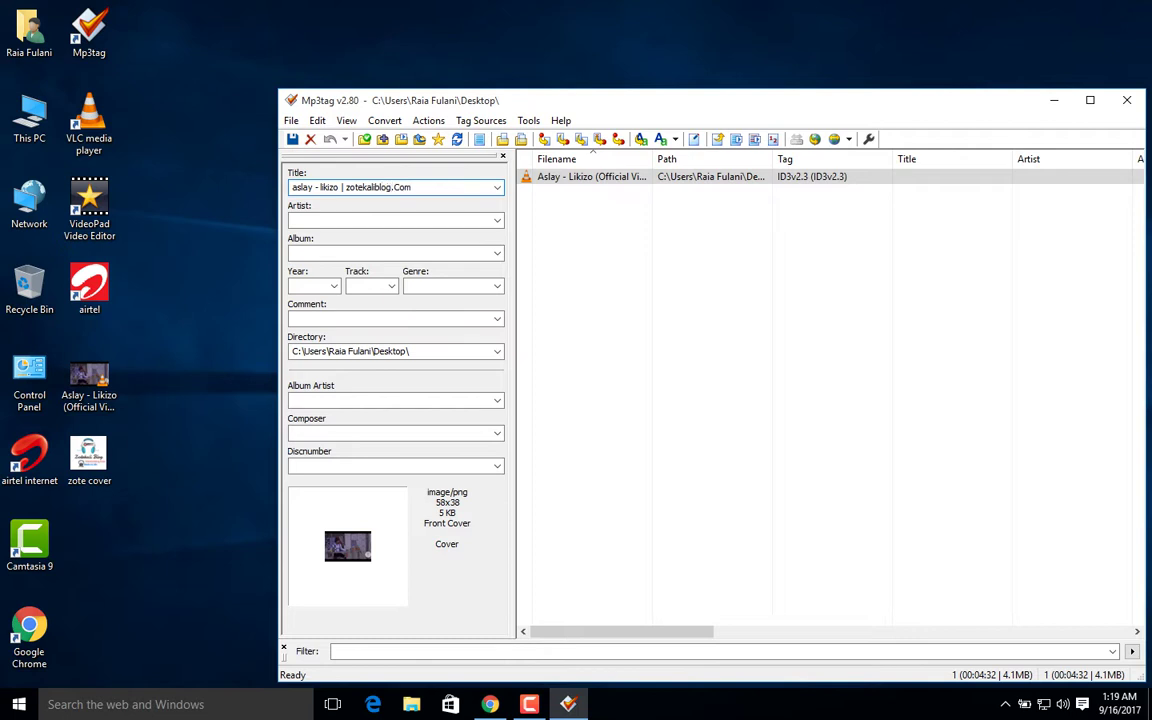
- Copy "zotekaliblog.Com" from the title and paste it as the song's artist and album
{"action": "double_click", "coordinate": [390, 187]}
{"action": "right_click", "coordinate": [390, 187]}
{"action": "left_click", "coordinate": [428, 239]}
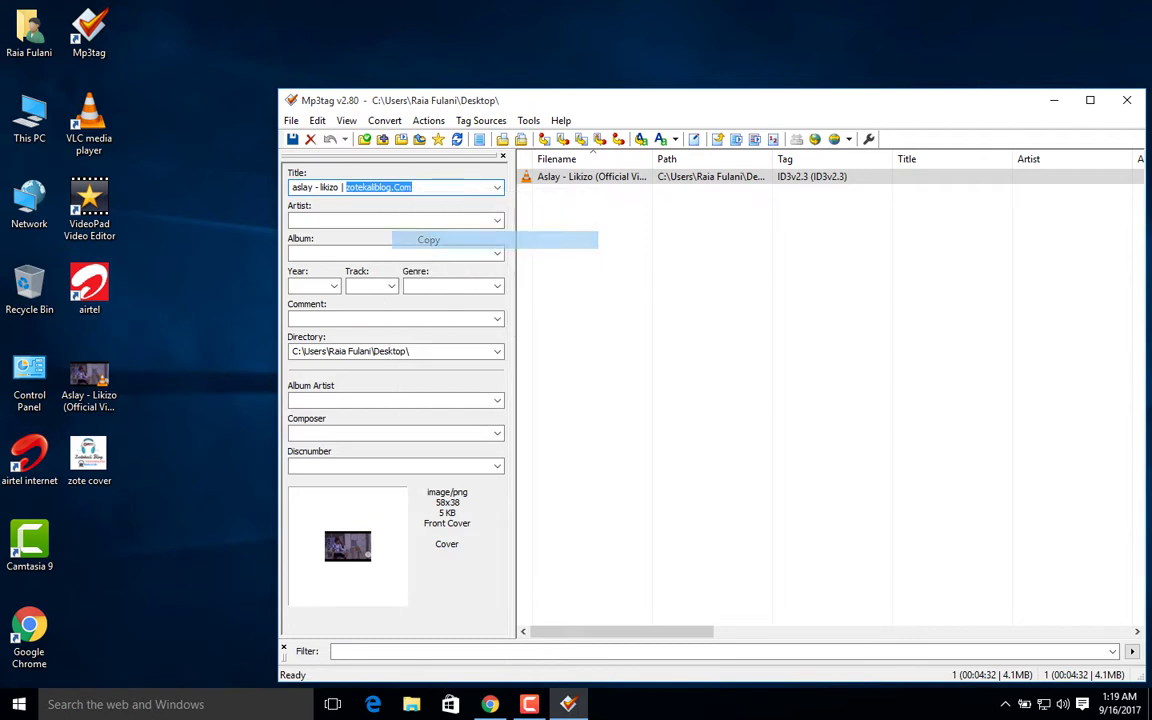
{"action": "right_click", "coordinate": [347, 221]}
{"action": "left_click", "coordinate": [386, 293]}
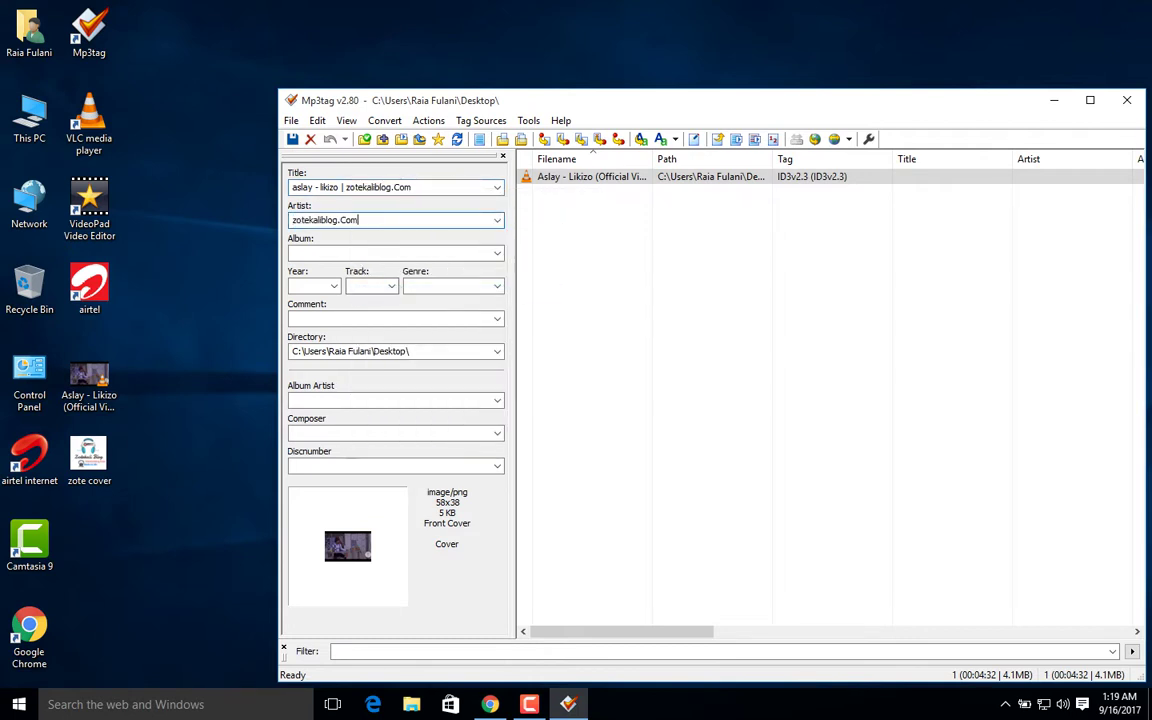
{"action": "right_click", "coordinate": [358, 254]}
{"action": "left_click", "coordinate": [395, 324]}
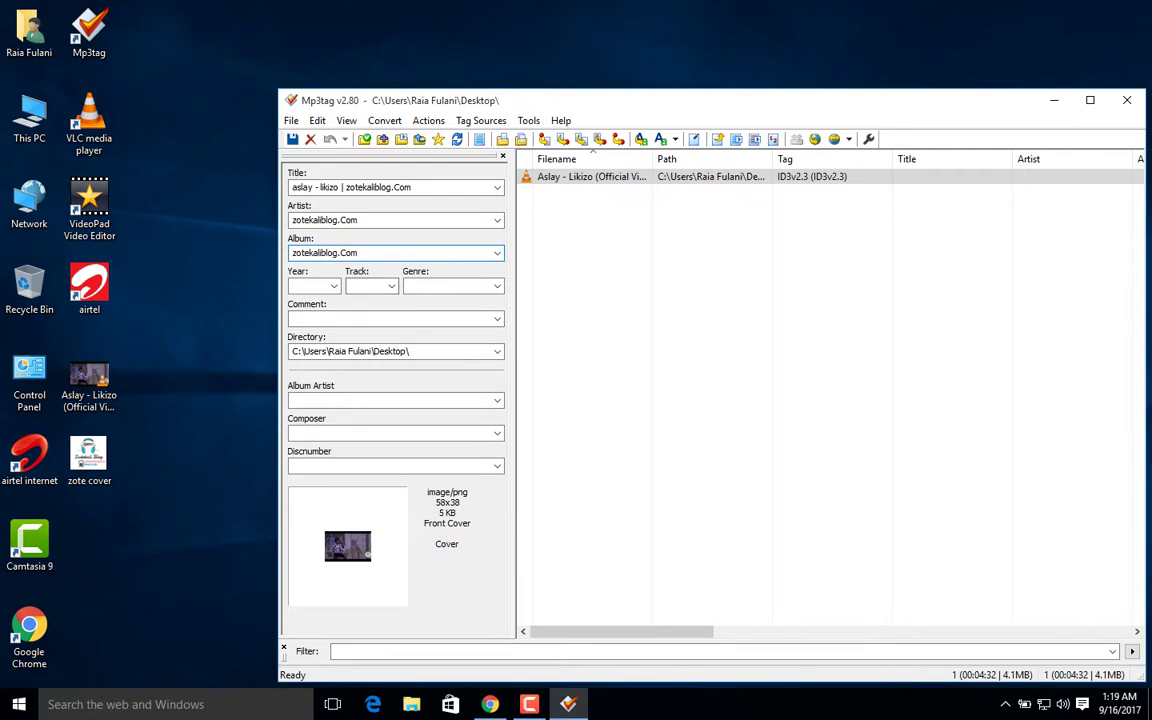
- Paste "zotekaliblog.Com" as the song's genre, comment and album artist
{"action": "right_click", "coordinate": [430, 289]}
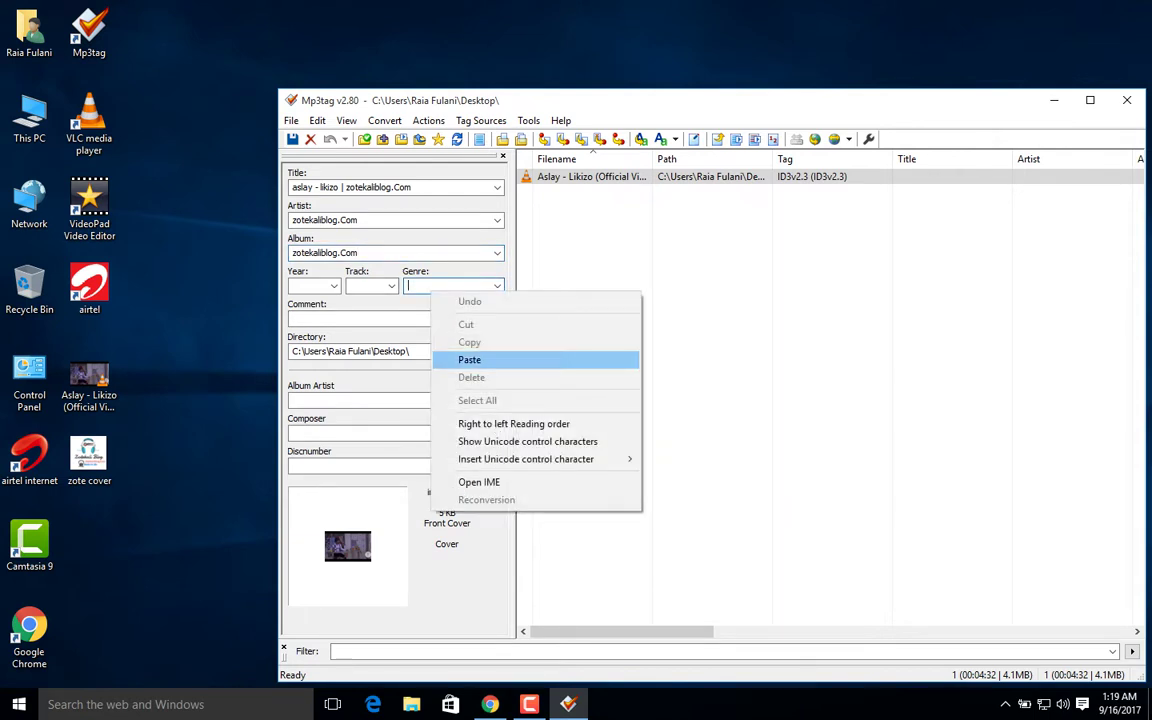
{"action": "left_click", "coordinate": [469, 360]}
{"action": "right_click", "coordinate": [400, 322]}
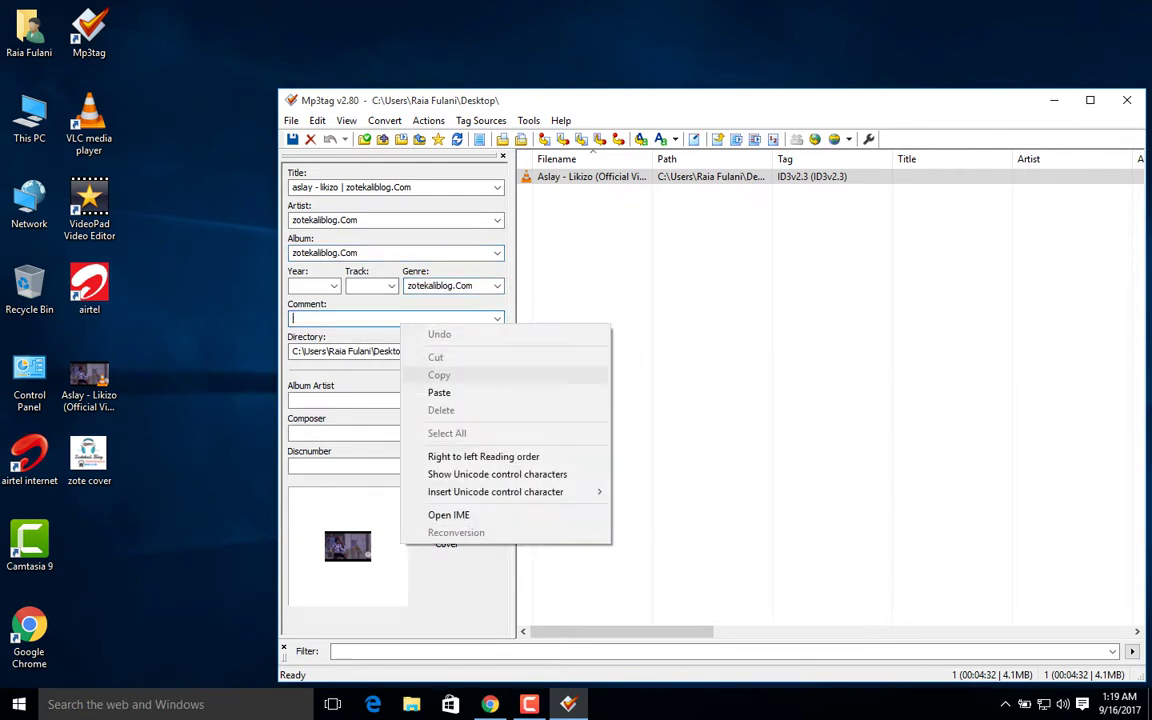
{"action": "left_click", "coordinate": [439, 392]}
{"action": "right_click", "coordinate": [369, 400]}
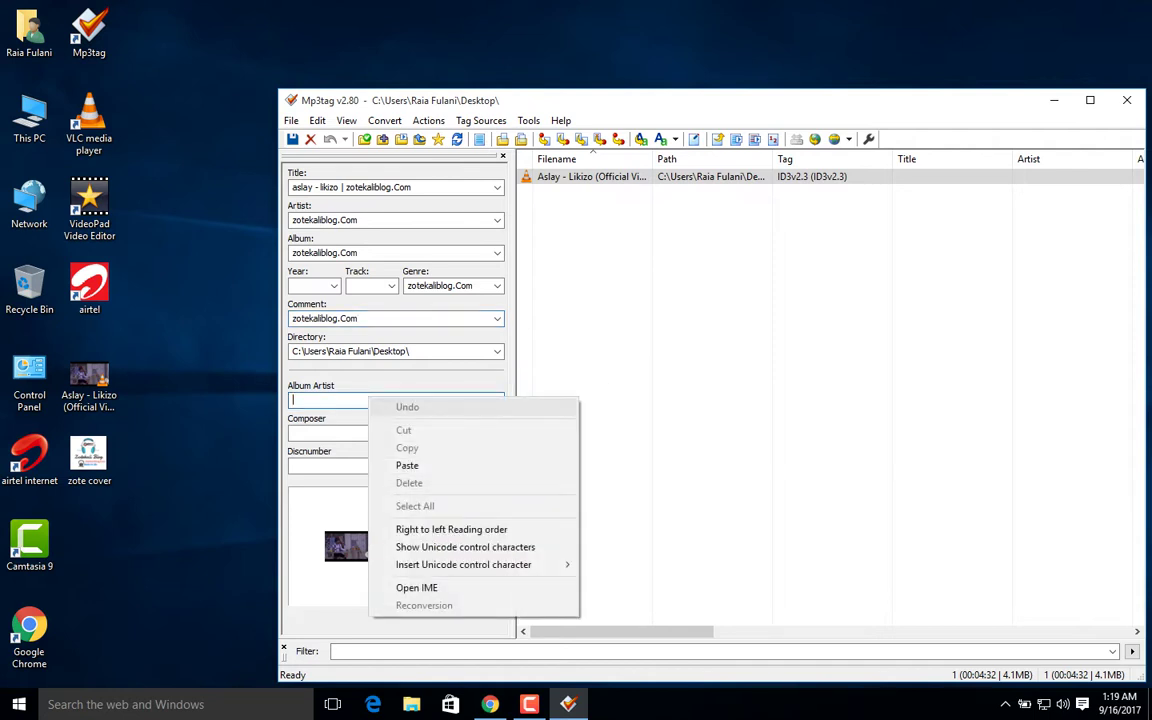
{"action": "left_click", "coordinate": [410, 465]}
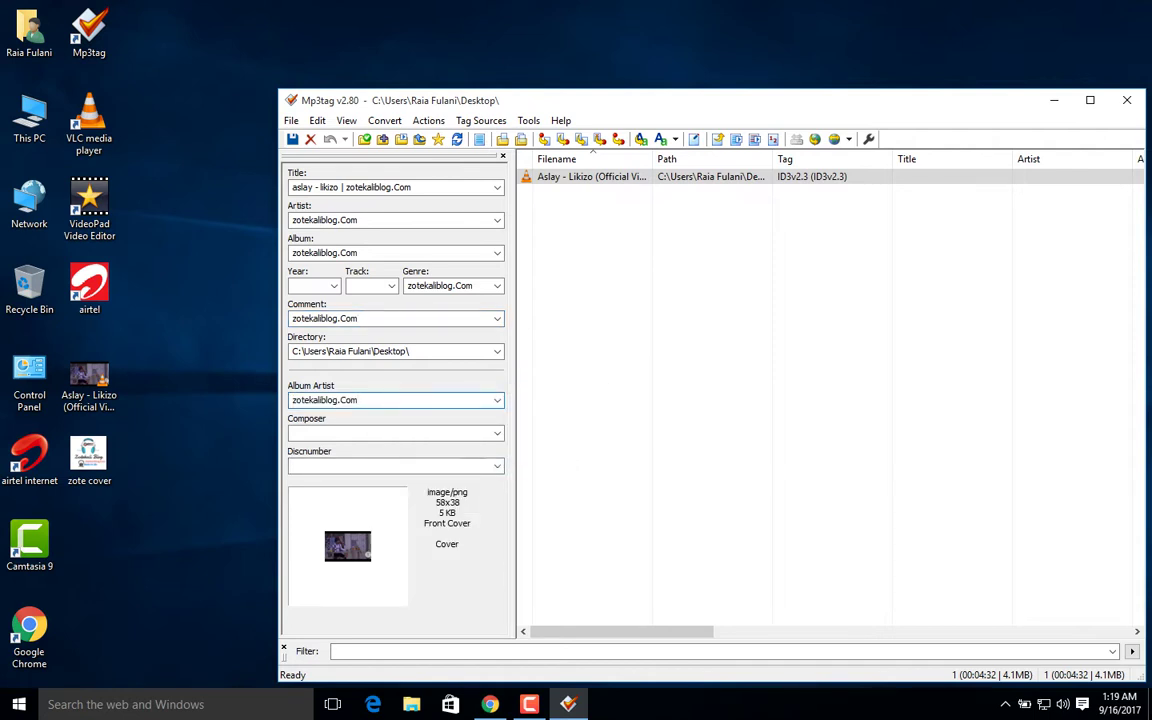
- Replace the song's embedded cover with the "zote cover" image from the Desktop folder
{"action": "right_click", "coordinate": [340, 544]}
{"action": "left_click", "coordinate": [396, 392]}
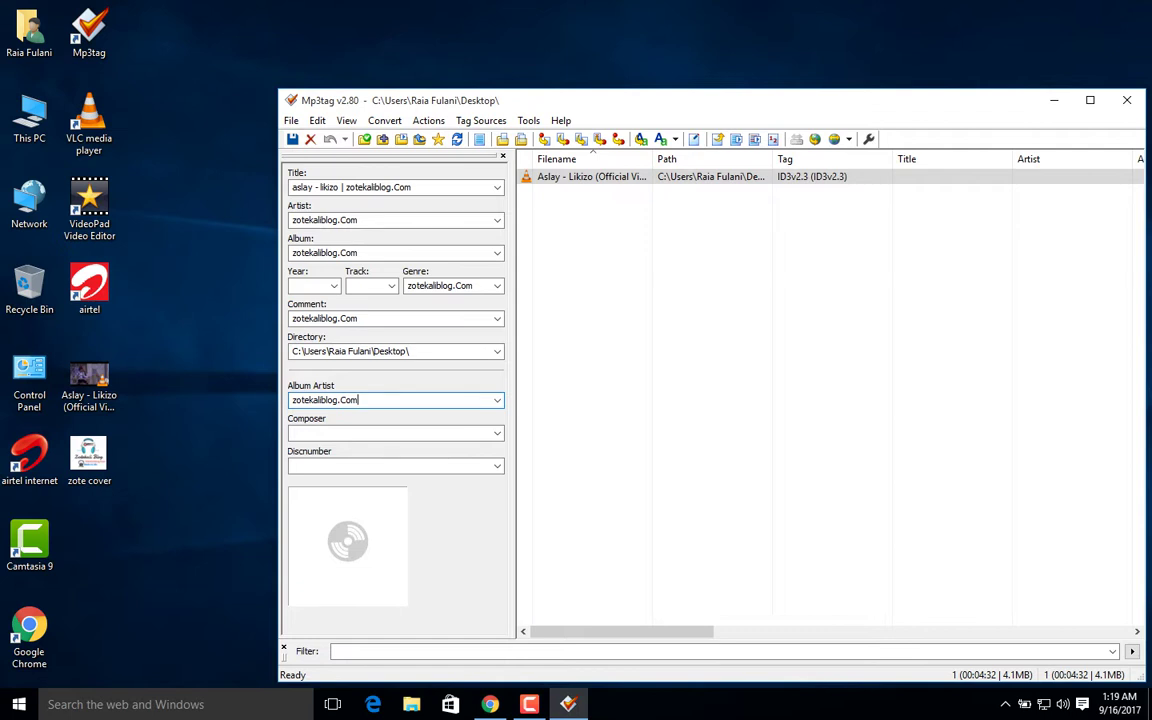
{"action": "right_click", "coordinate": [377, 341]}
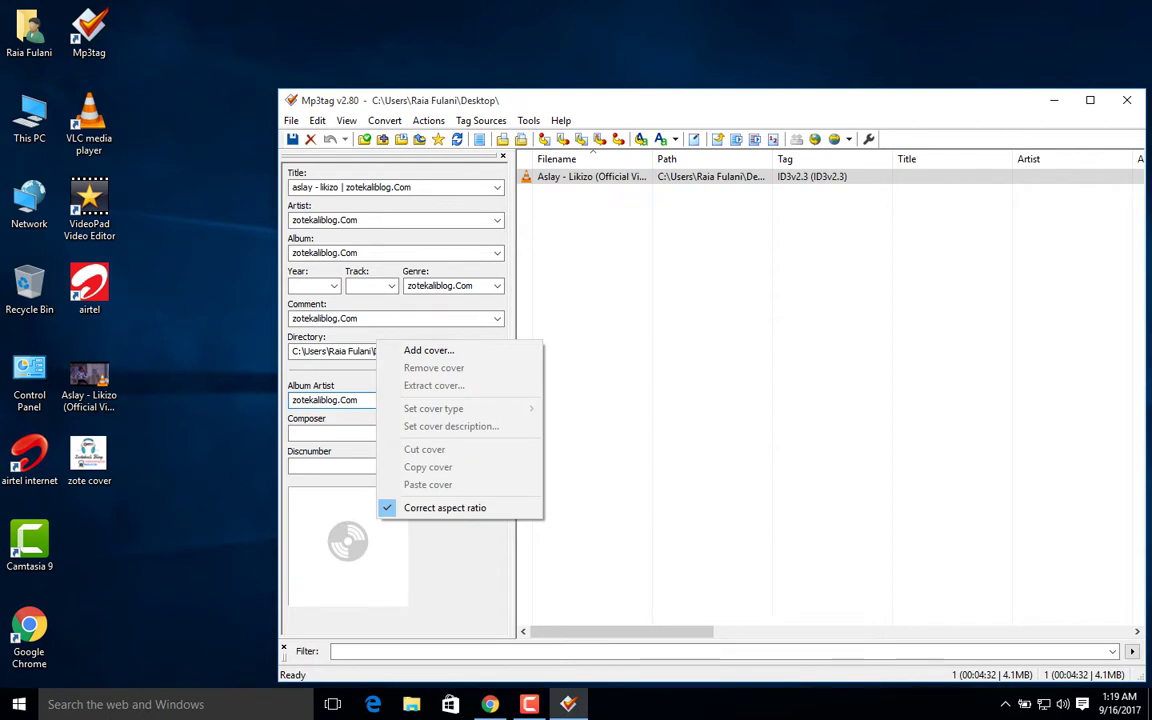
{"action": "left_click", "coordinate": [428, 350]}
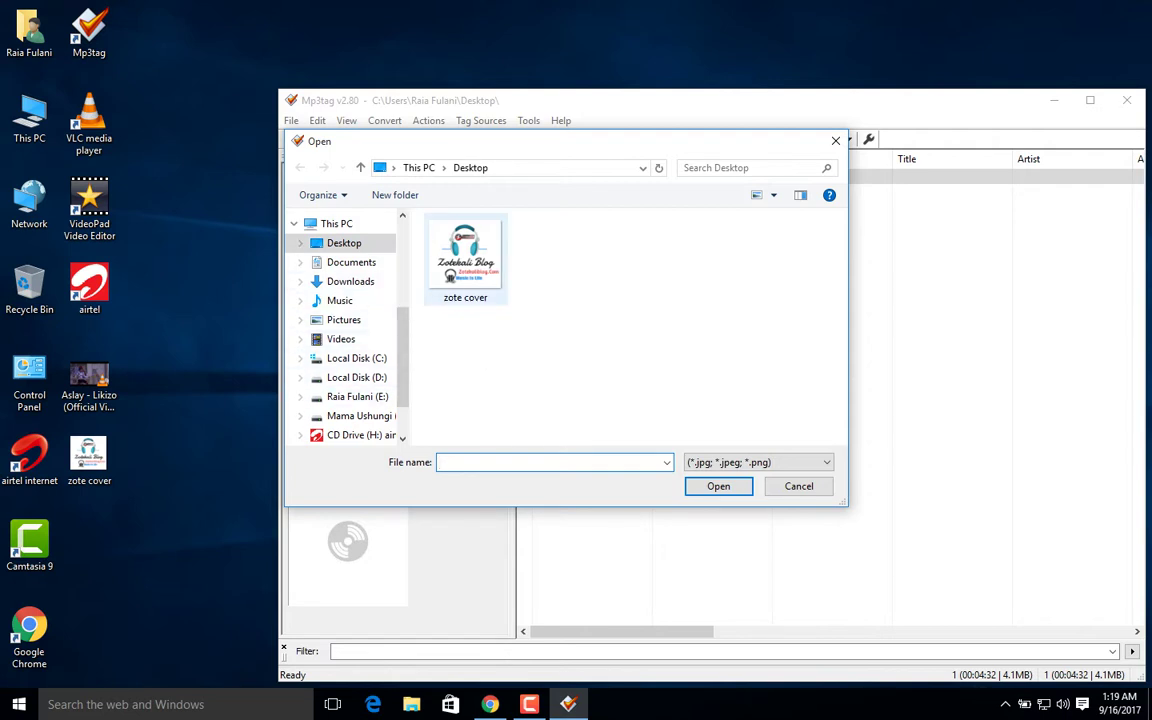
{"action": "left_click", "coordinate": [465, 258]}
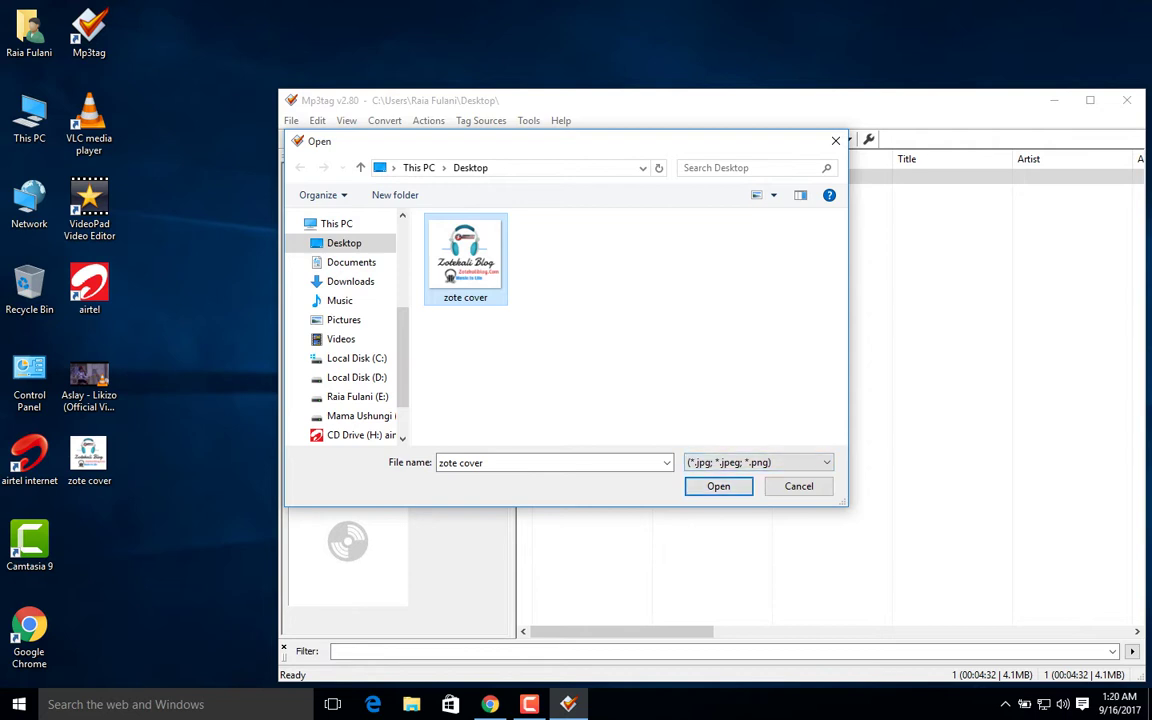
{"action": "key", "text": "Tab"}
{"action": "key", "text": "Return"}
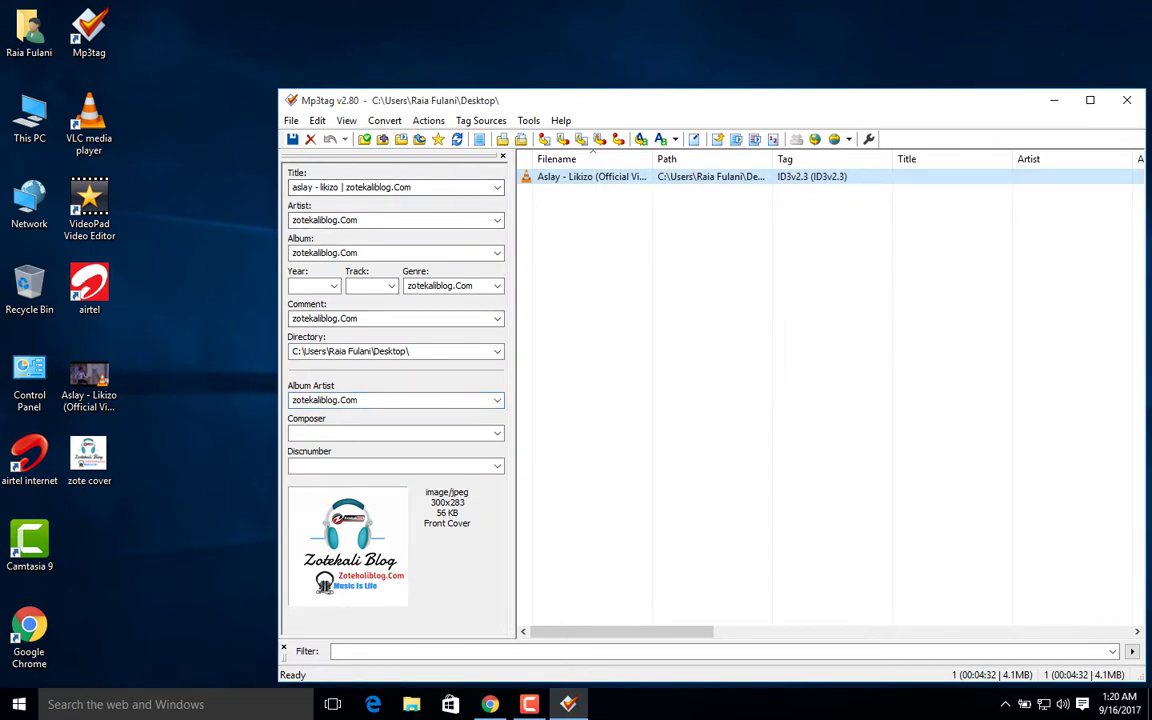
- Save the edited tag to the MP3 file and close Mp3tag
{"action": "left_click", "coordinate": [292, 139]}
{"action": "left_click", "coordinate": [292, 139]}
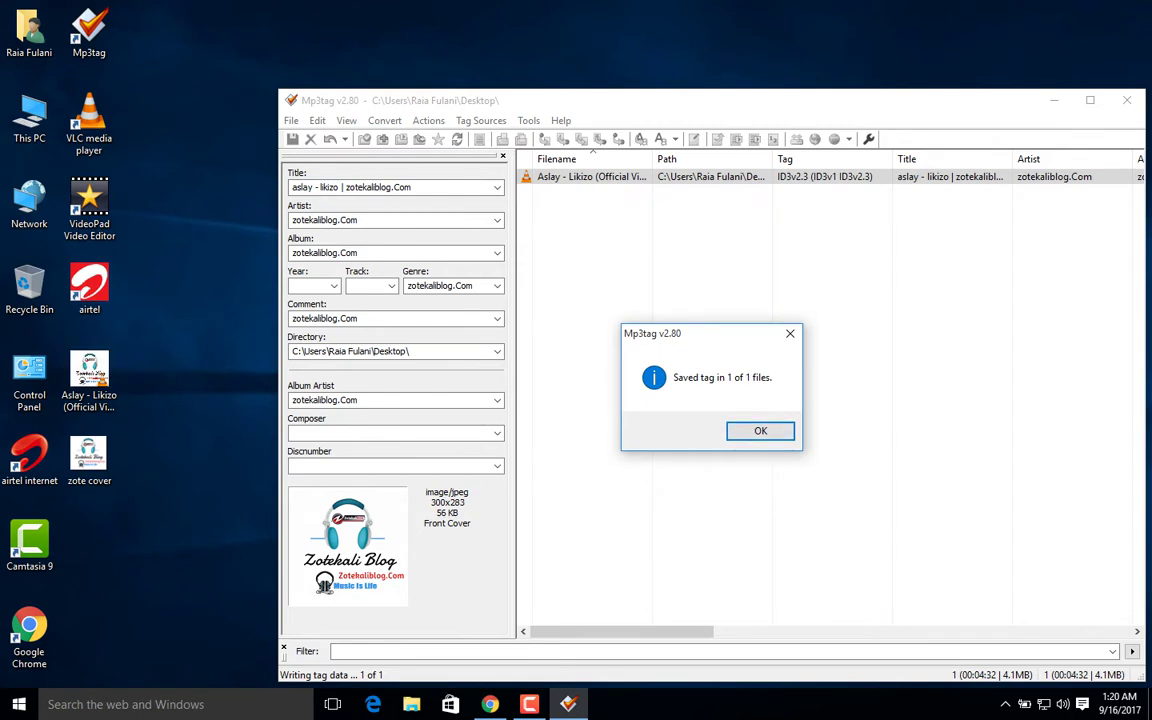
{"action": "key", "text": "Return"}
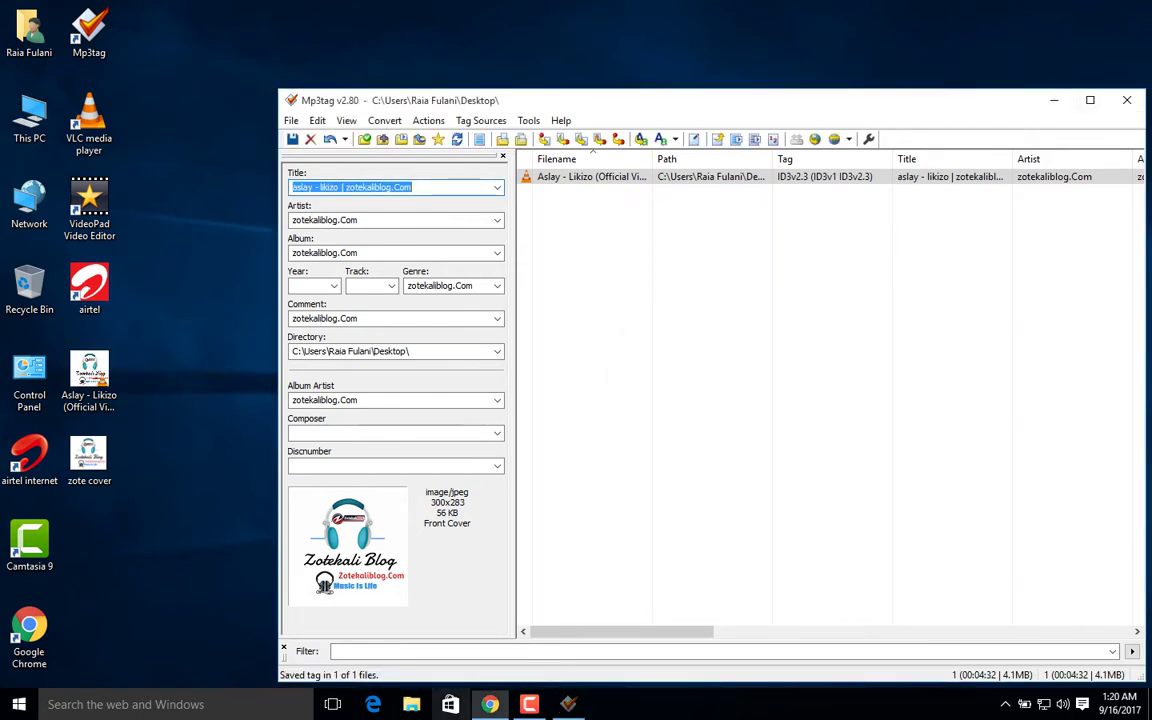
{"action": "left_click", "coordinate": [1127, 100]}
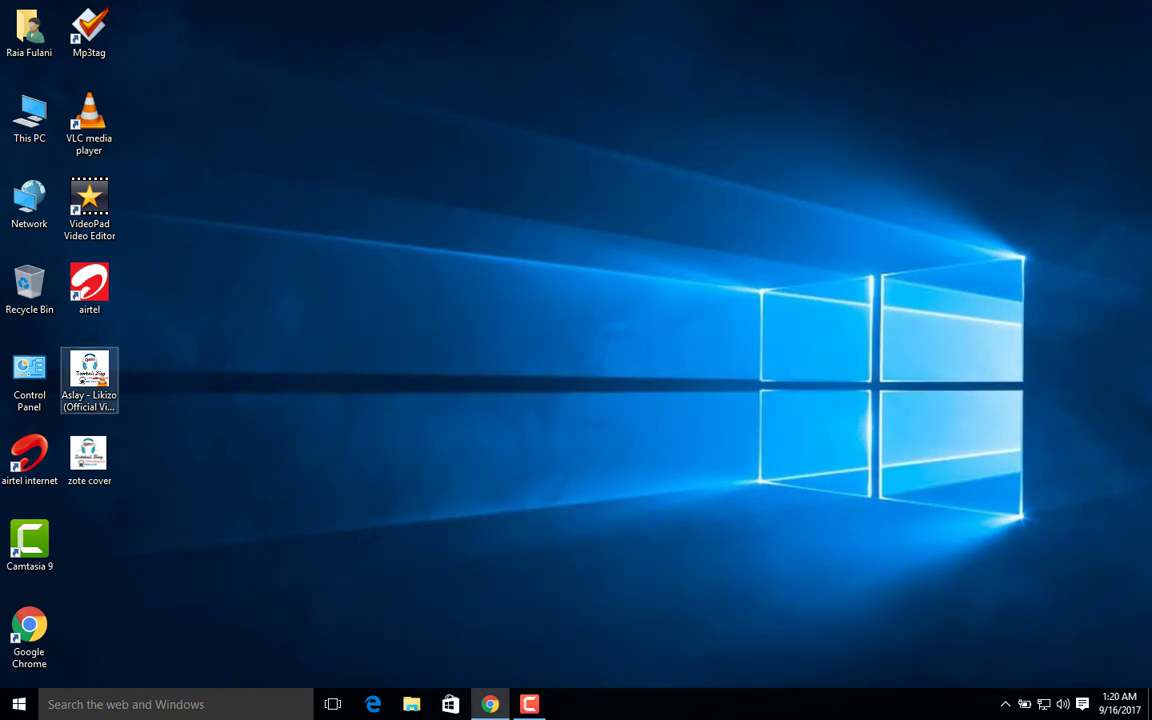
- Play the retagged "Aslay - Likizo" MP3 in VLC media player to check its cover and title, and close the player
{"action": "right_click", "coordinate": [82, 350]}
{"action": "key", "text": "Escape"}
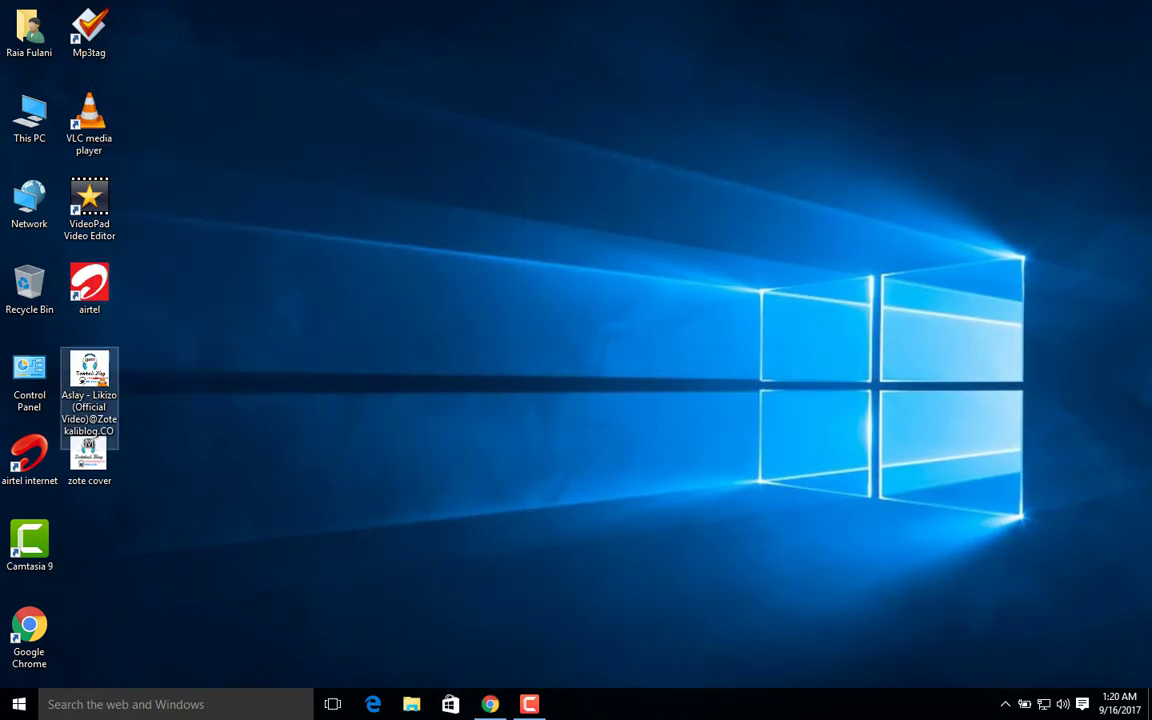
{"action": "key", "text": "shift+F10"}
{"action": "key", "text": "Down"}
{"action": "key", "text": "Down"}
{"action": "key", "text": "Down"}
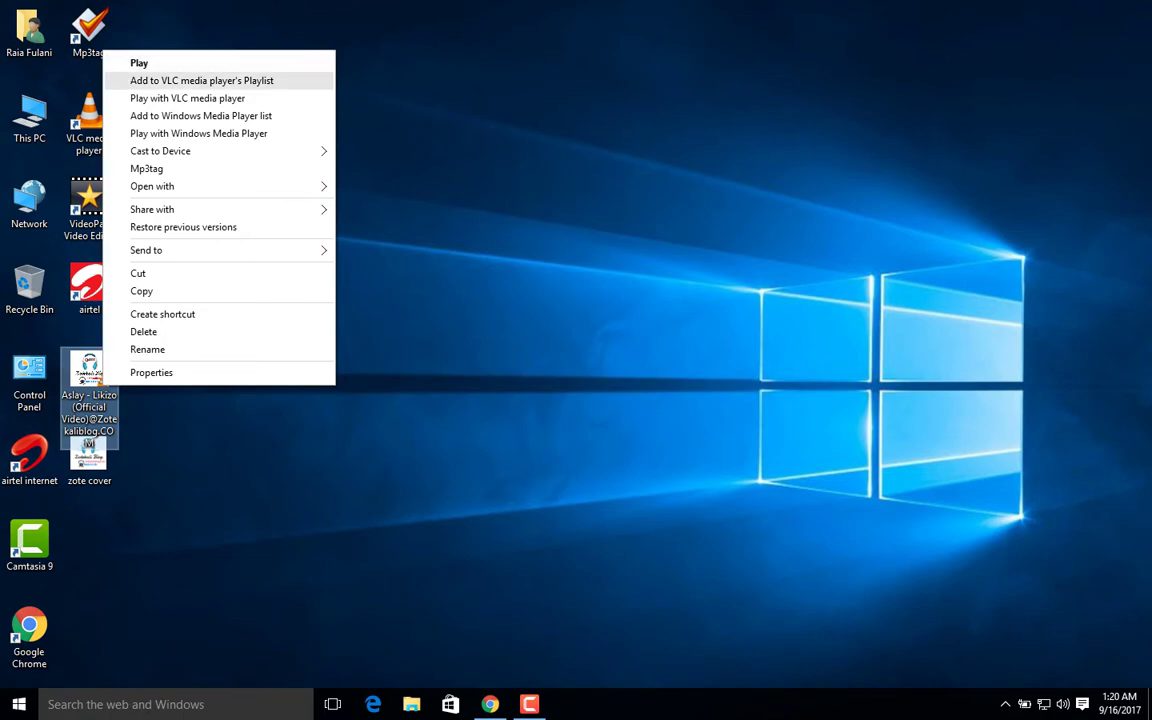
{"action": "key", "text": "Return"}
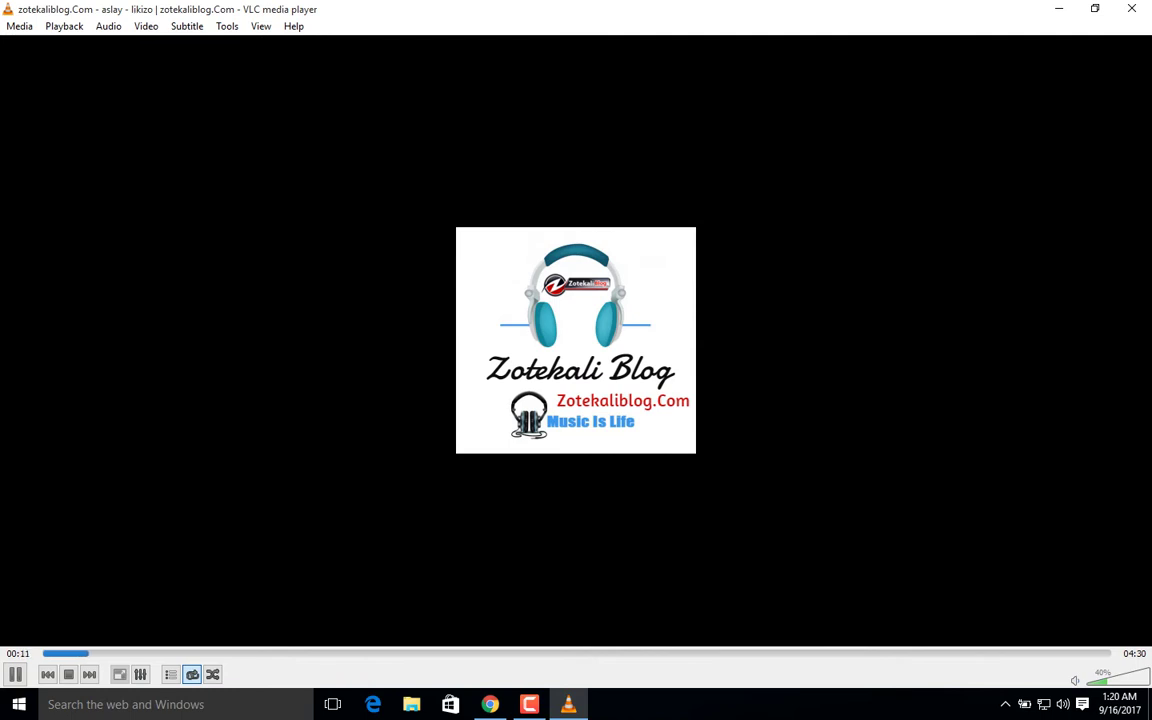
{"action": "key", "text": "space"}
{"action": "left_click", "coordinate": [1131, 8]}
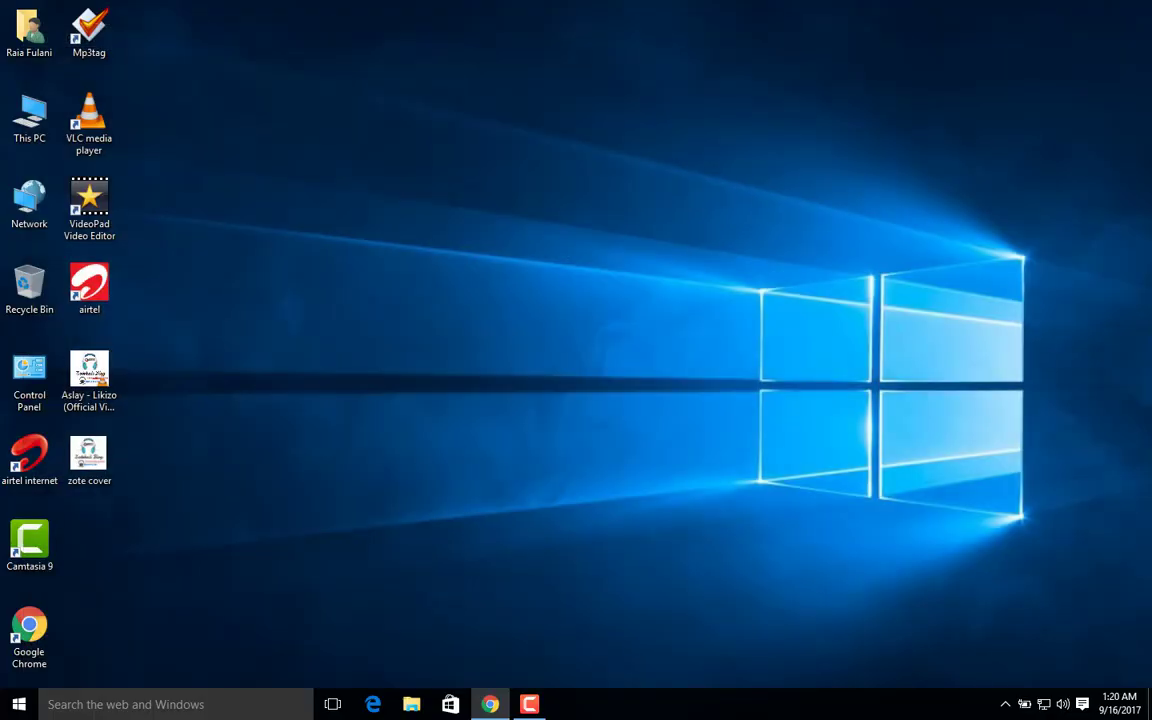
{"action": "right_click", "coordinate": [625, 176]}
{"action": "left_click", "coordinate": [665, 226]}
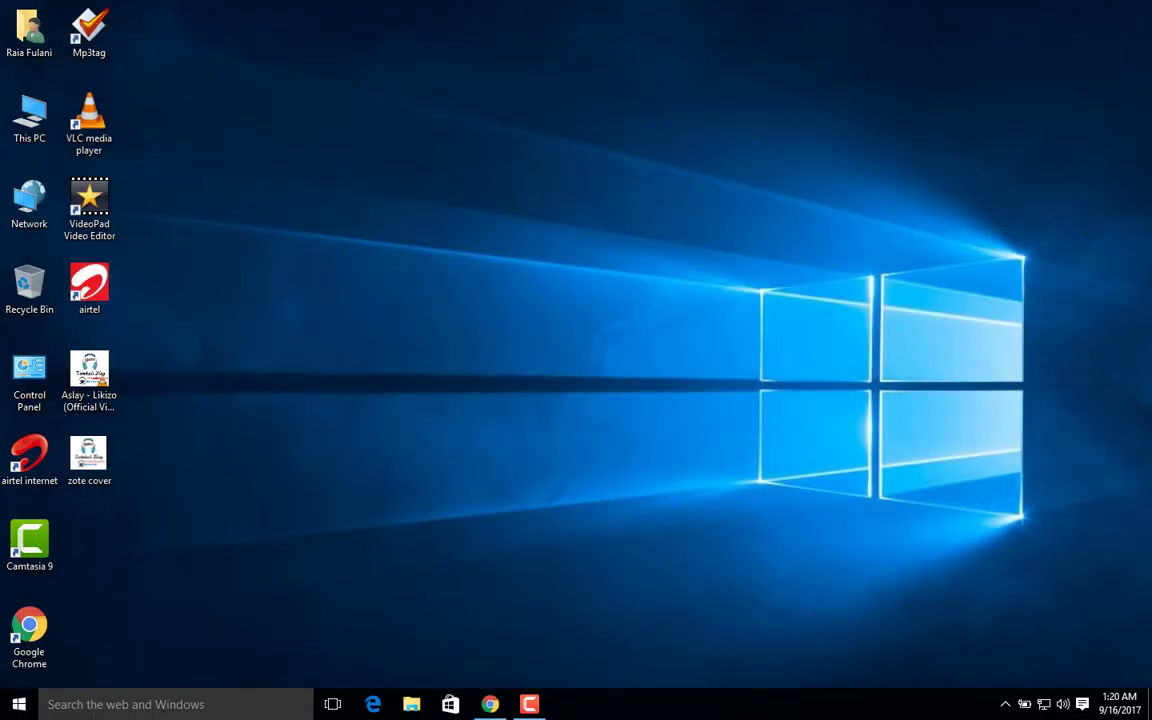